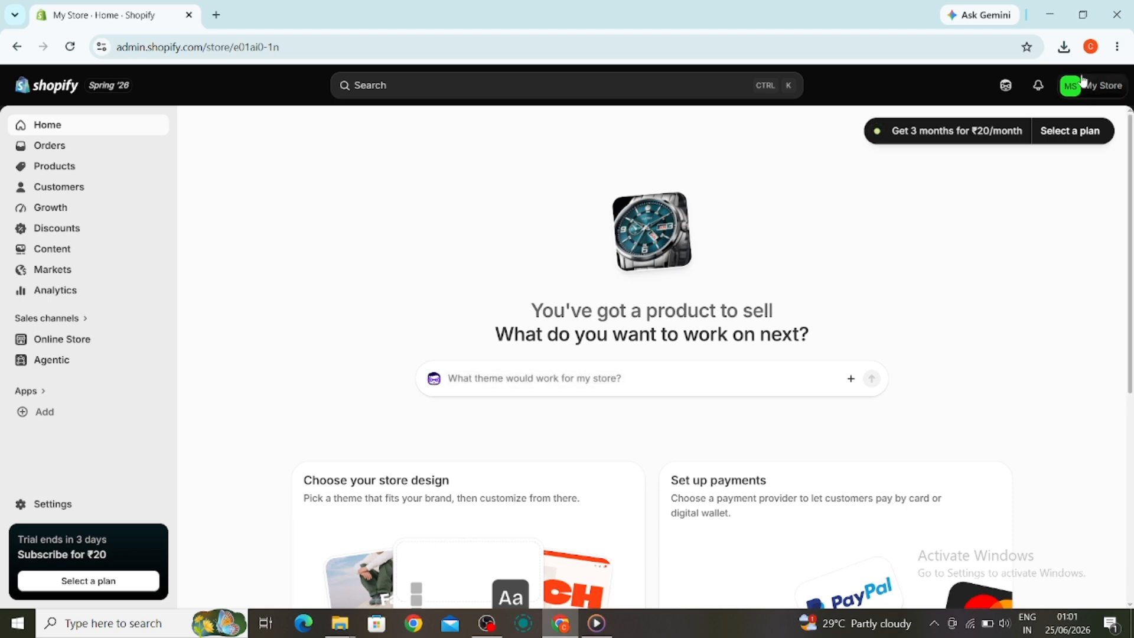
Open the matrix watch product from the store's product list for editing.
click(1083, 81)
click(960, 351)
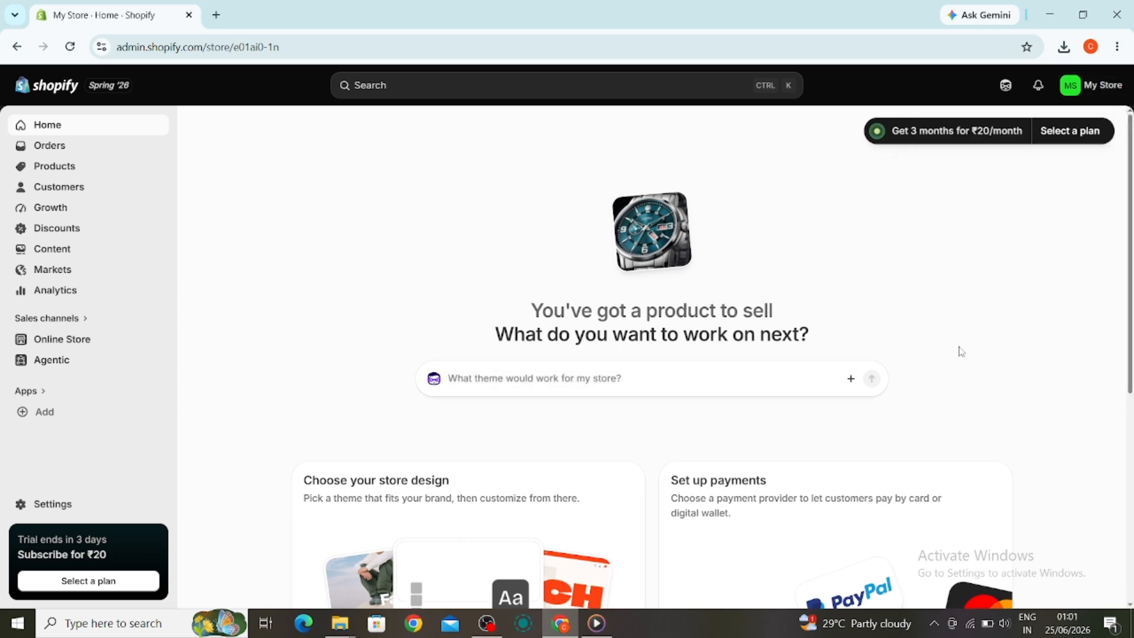
click(58, 168)
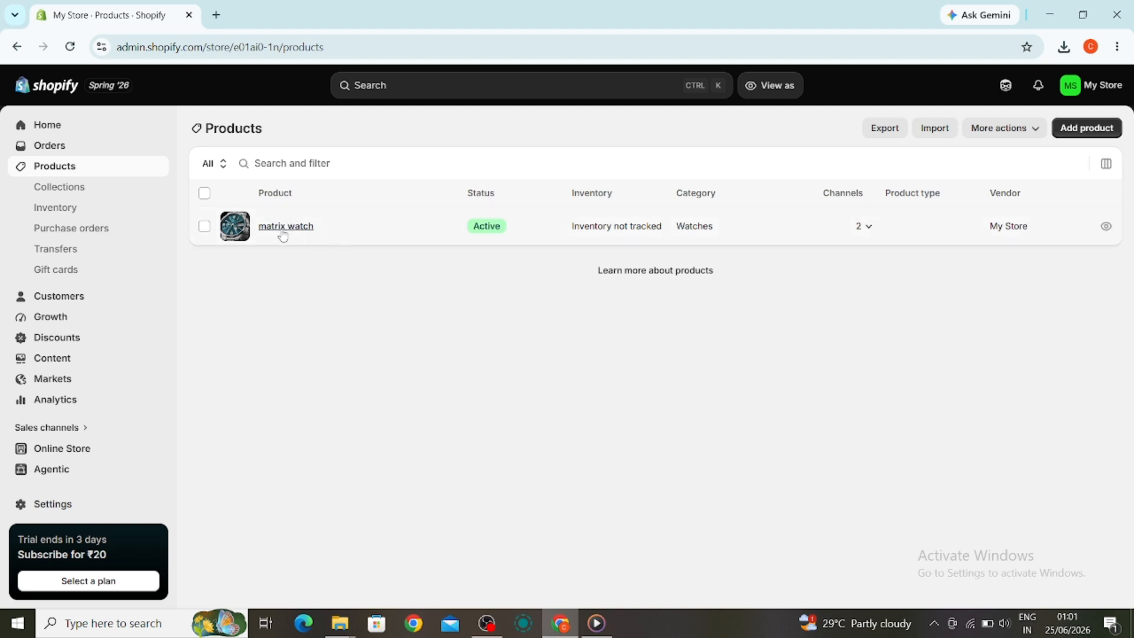
click(283, 232)
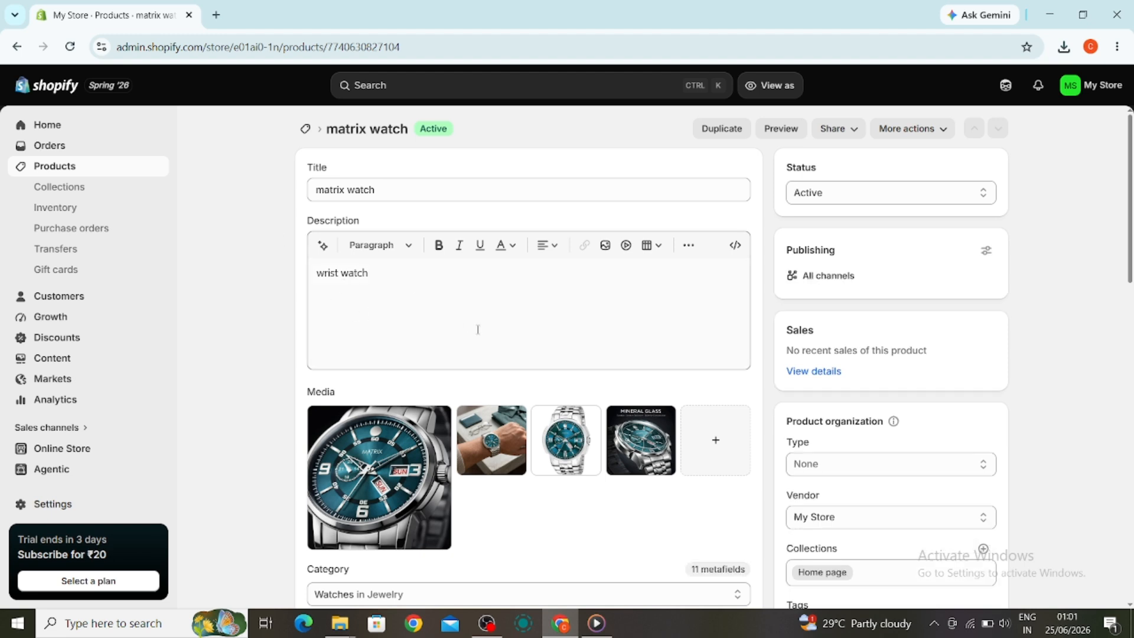
Try to upload the video file 6827122-uhd_3840_2160_25fps.mp4 from the computer to the matrix watch's media.
scroll(443, 313, down, 2)
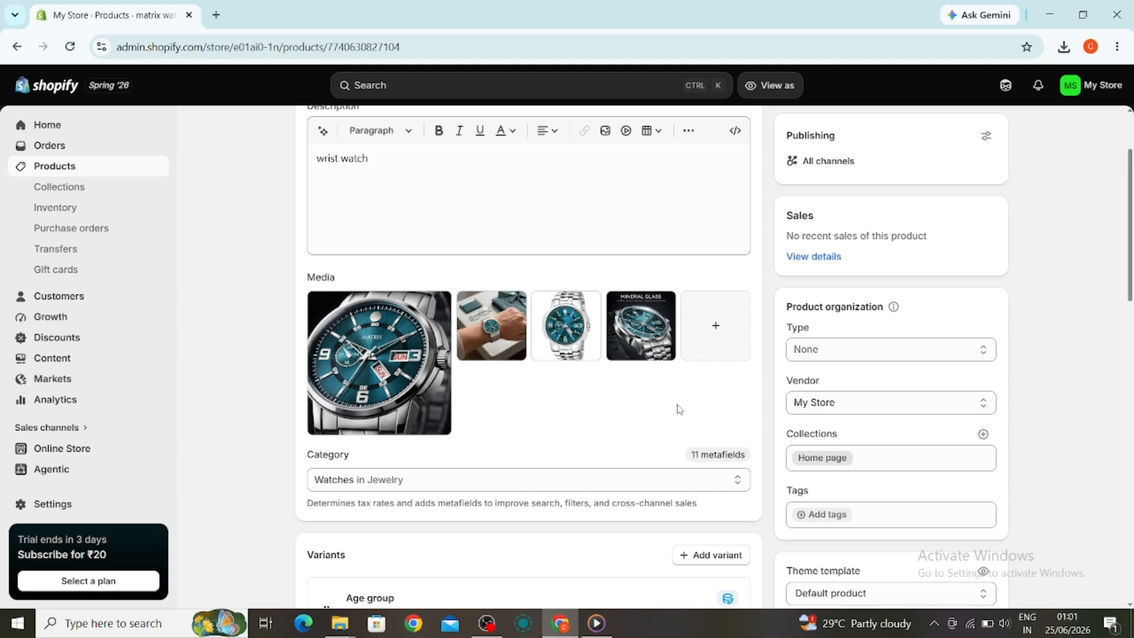
click(710, 324)
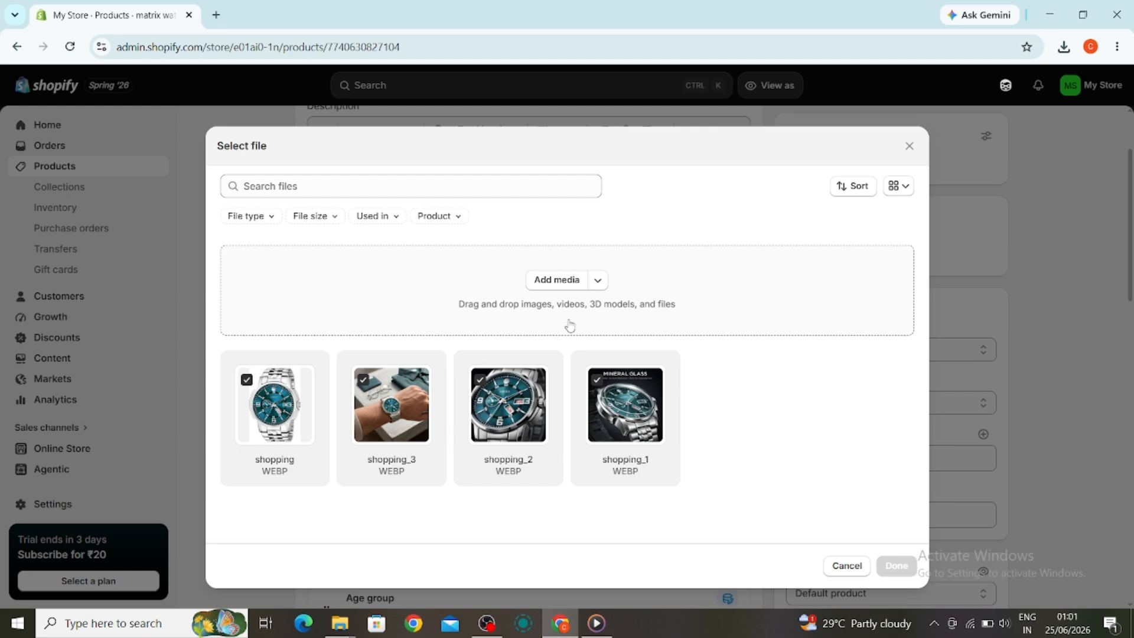
click(556, 282)
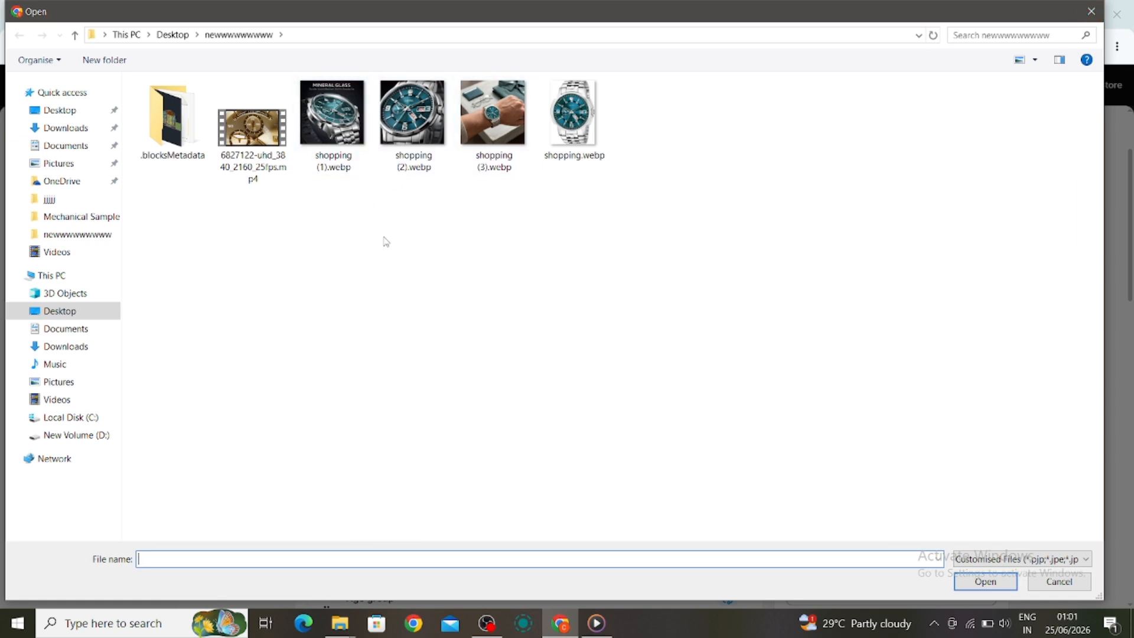
double_click(253, 136)
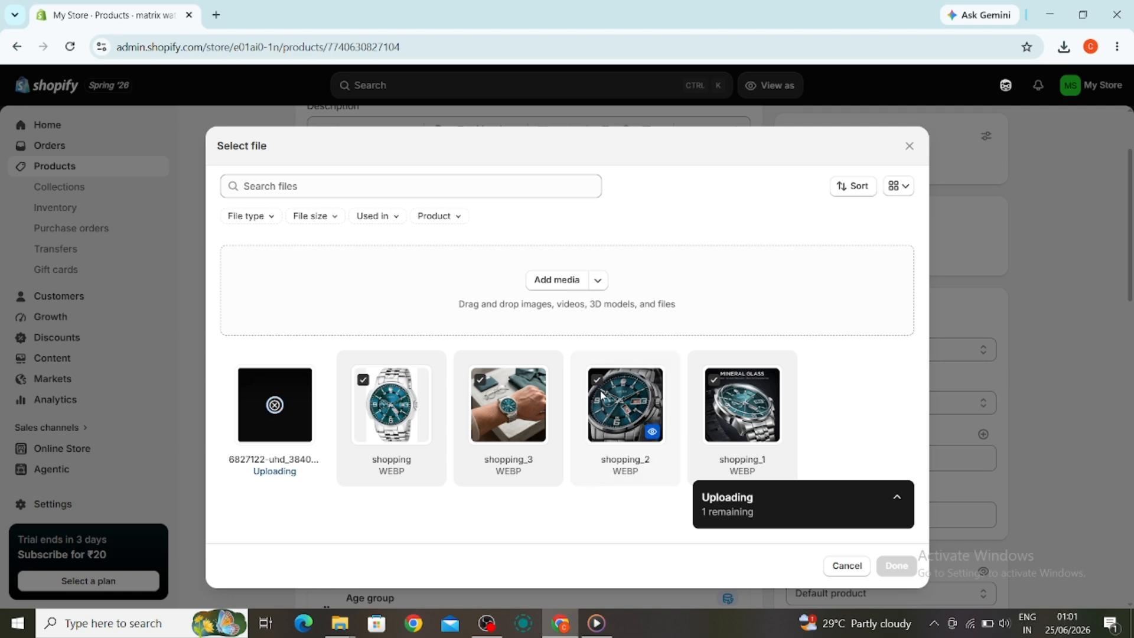
Try to add a YouTube video to the product media by pasting its youtu.be URL, then close the file selection.
click(599, 283)
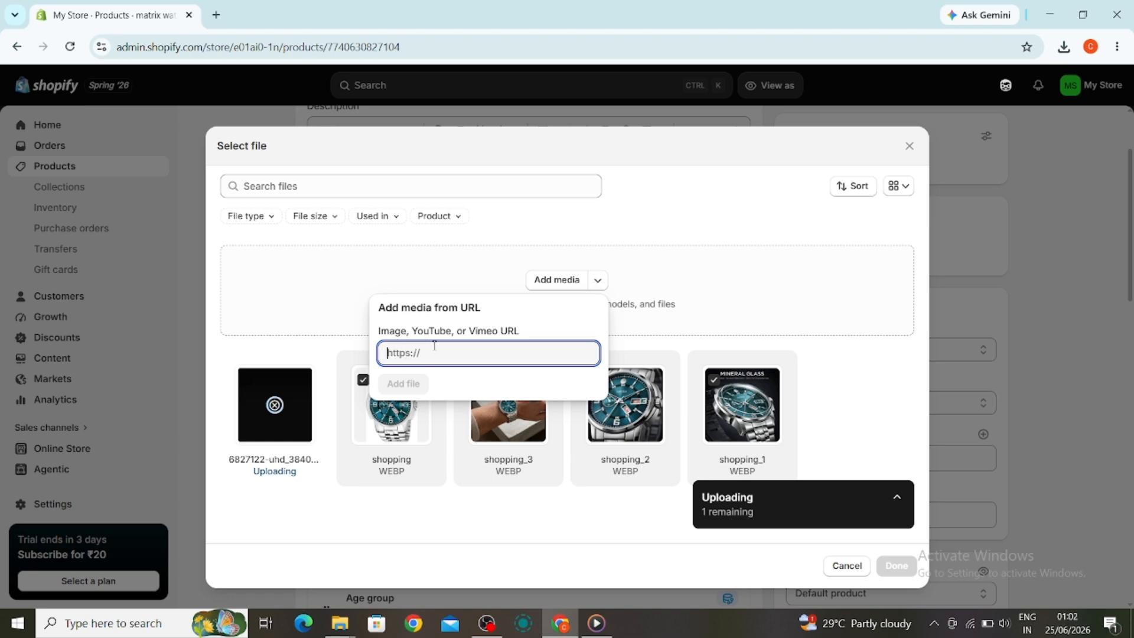
key(ctrl+v)
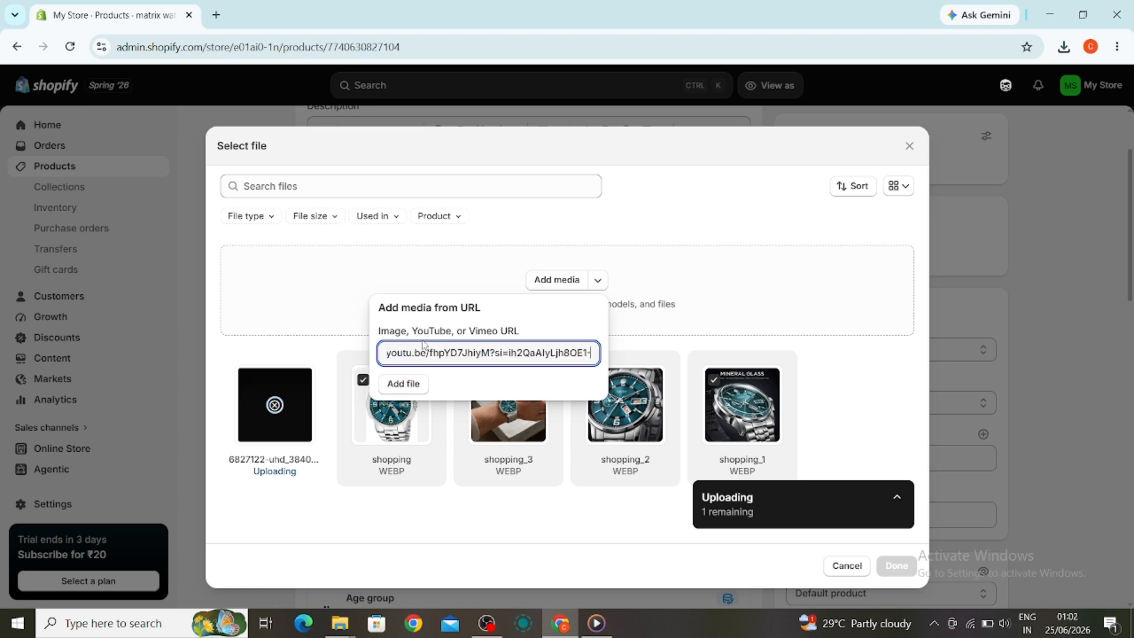
click(404, 383)
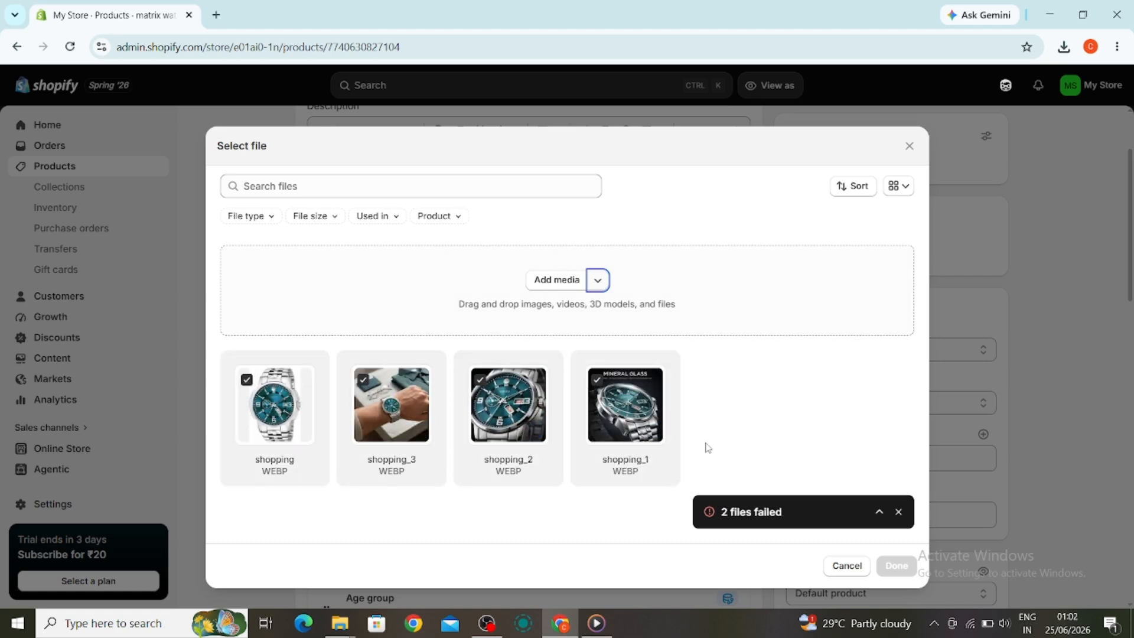
click(900, 513)
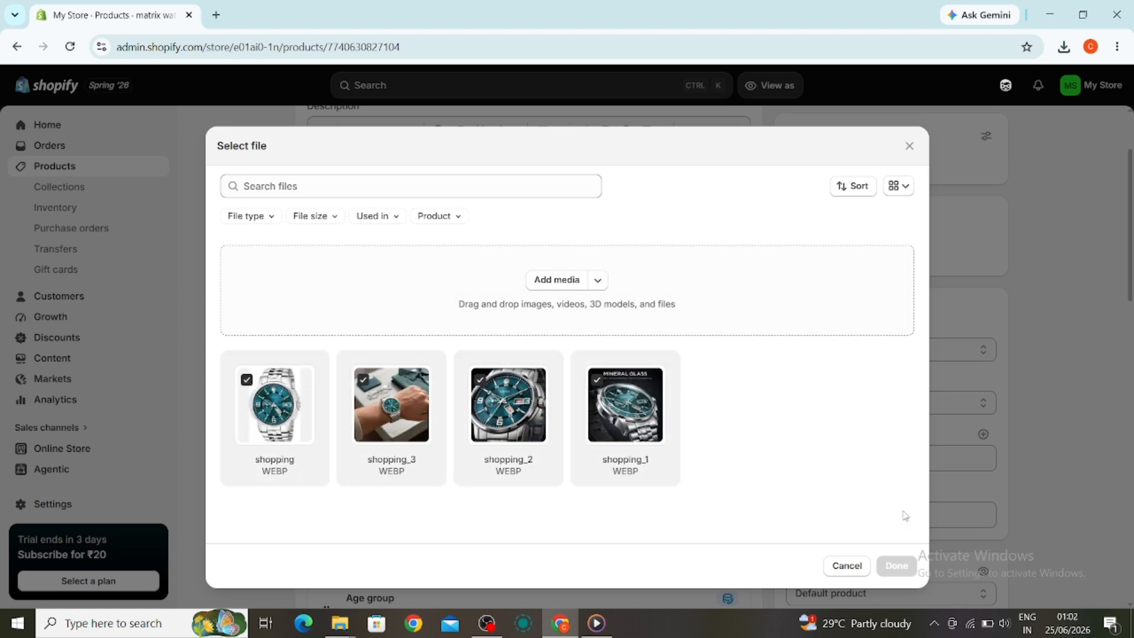
click(909, 146)
Reorder the product media so that the Mineral Glass image comes first.
drag(573, 346, 641, 330)
drag(572, 329, 381, 378)
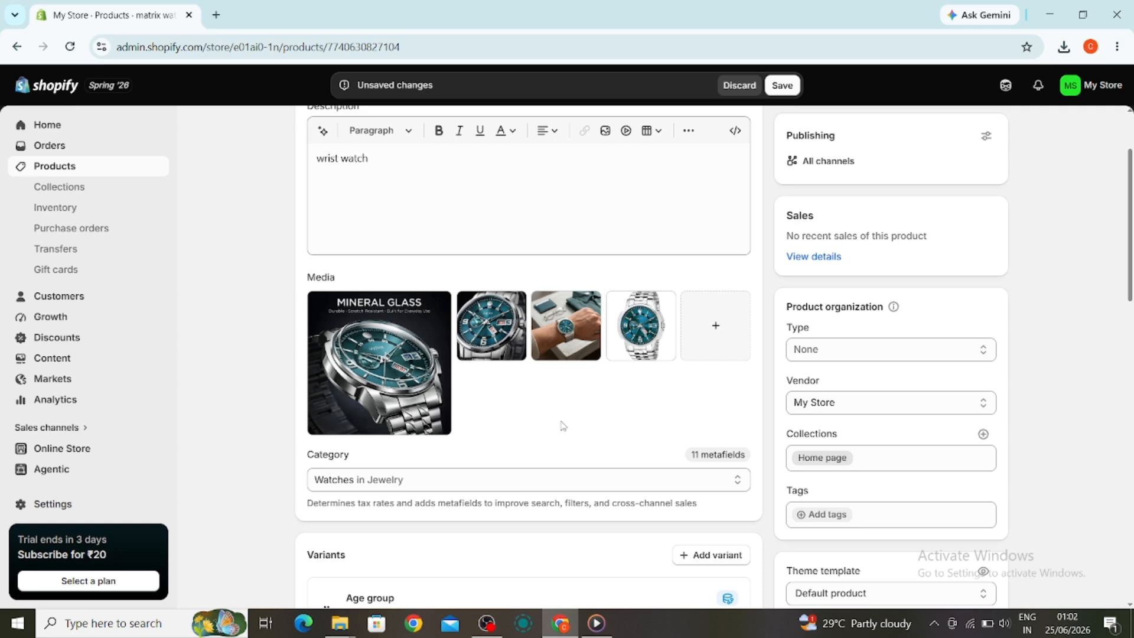
Preview the matrix watch product page and examine how its image gallery is laid out.
scroll(671, 126, up, 2)
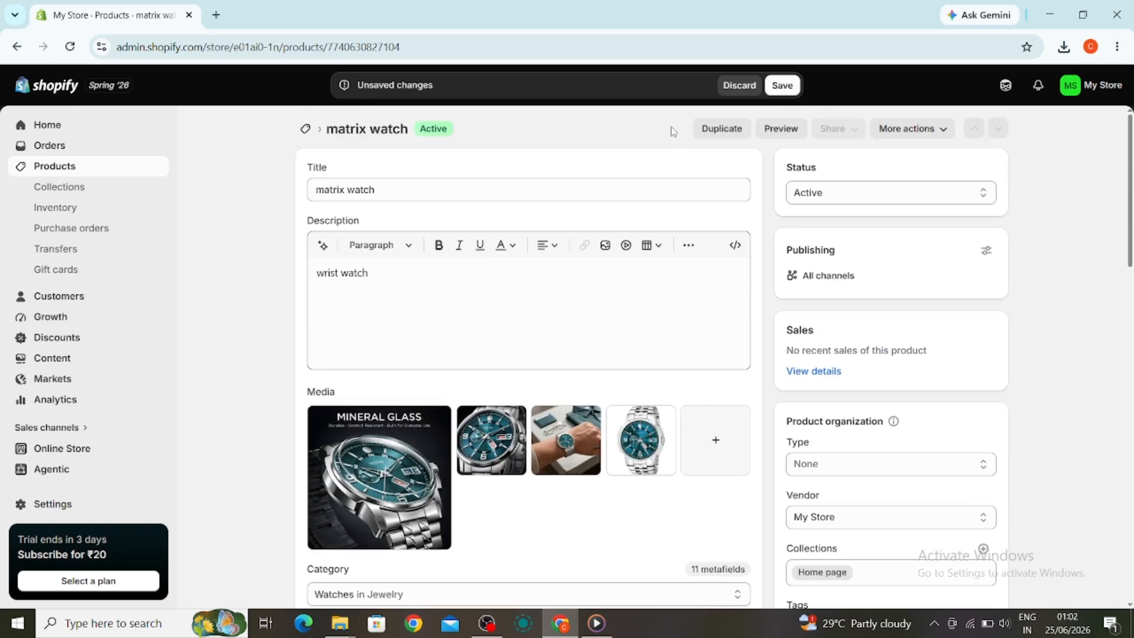
click(779, 129)
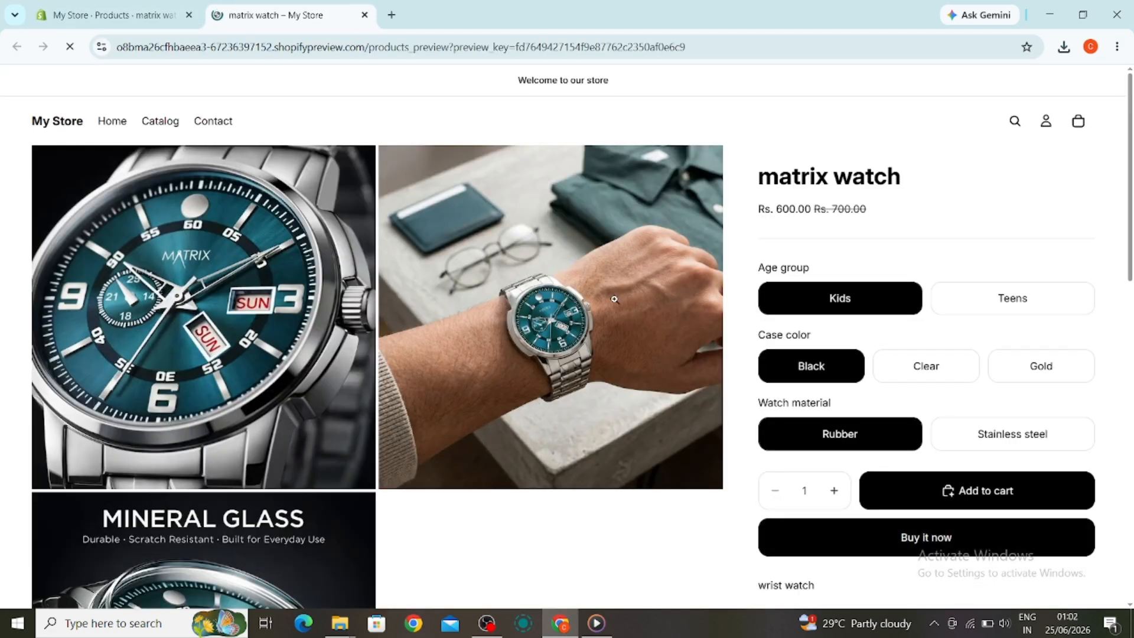
scroll(273, 358, down, 3)
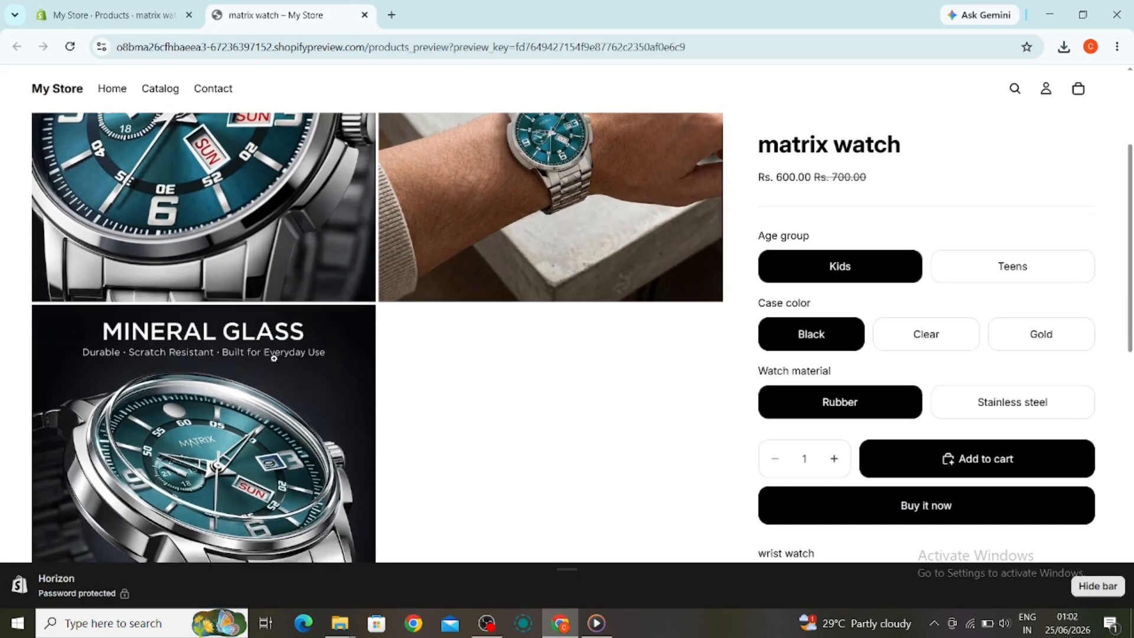
scroll(274, 358, down, 2)
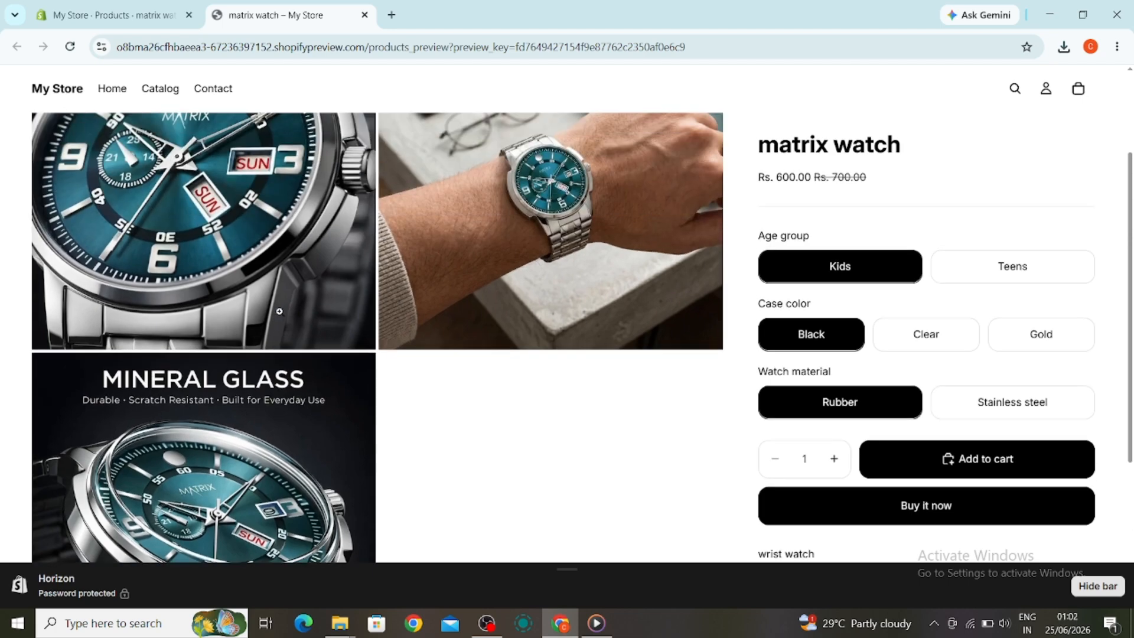
scroll(279, 311, down, 4)
scroll(274, 319, up, 6)
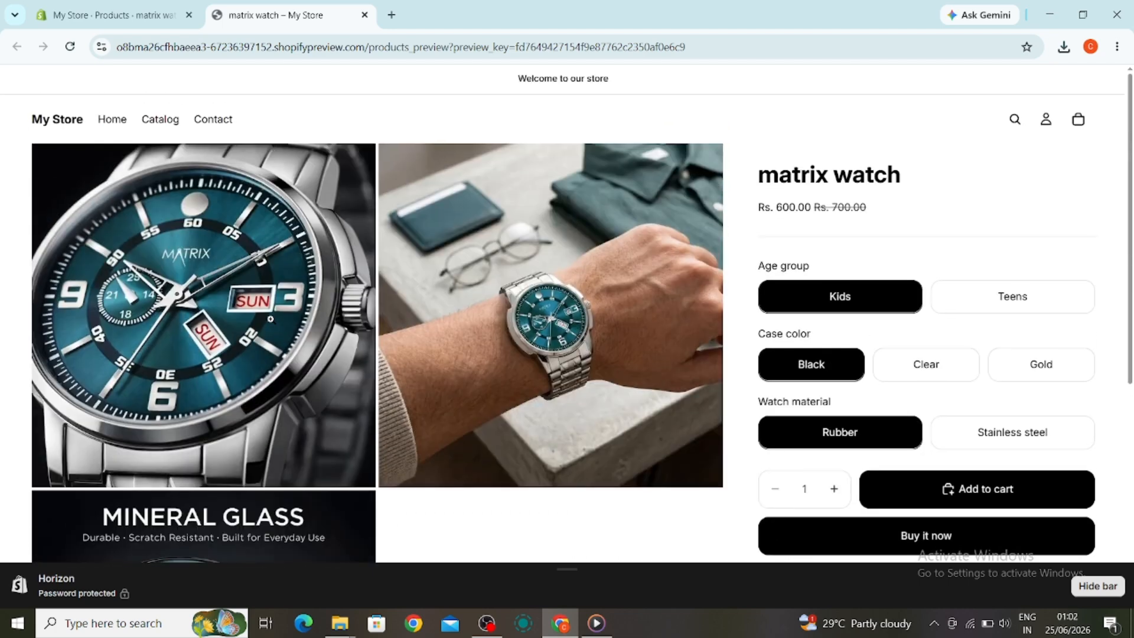
scroll(272, 319, down, 6)
scroll(275, 325, up, 4)
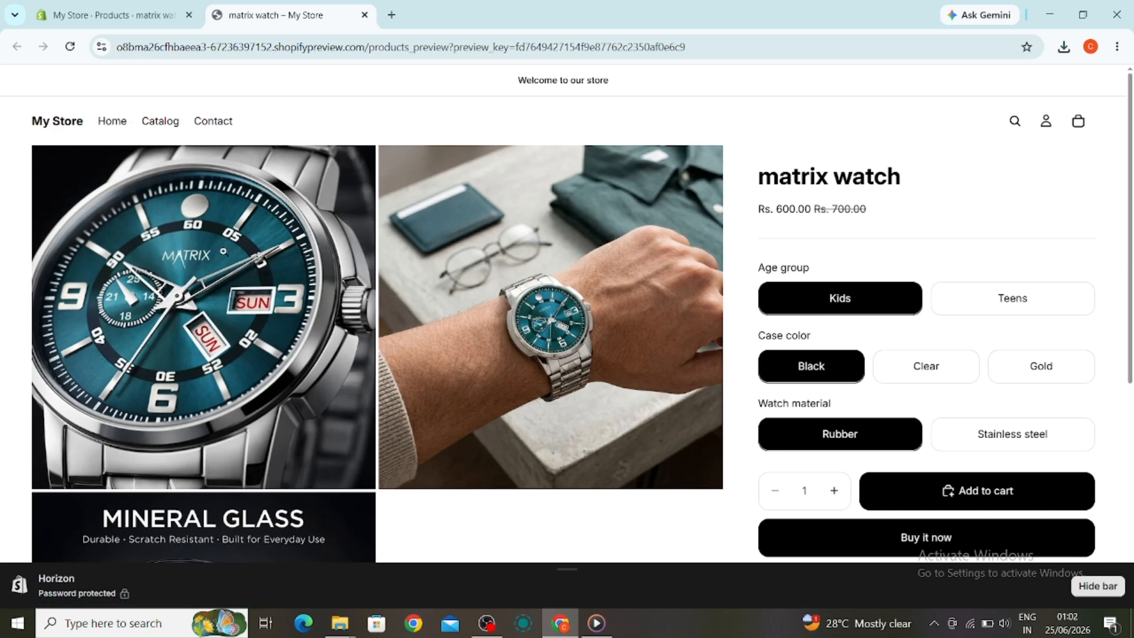
Return to the product editor and check which theme templates are available for the matrix watch.
click(141, 18)
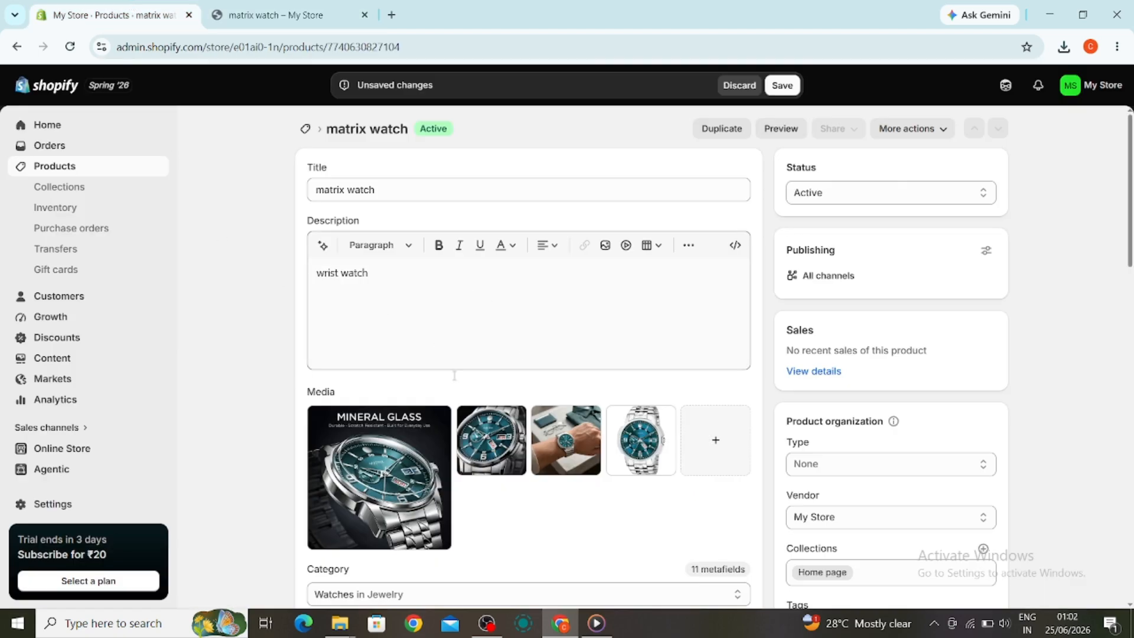
scroll(609, 330, down, 5)
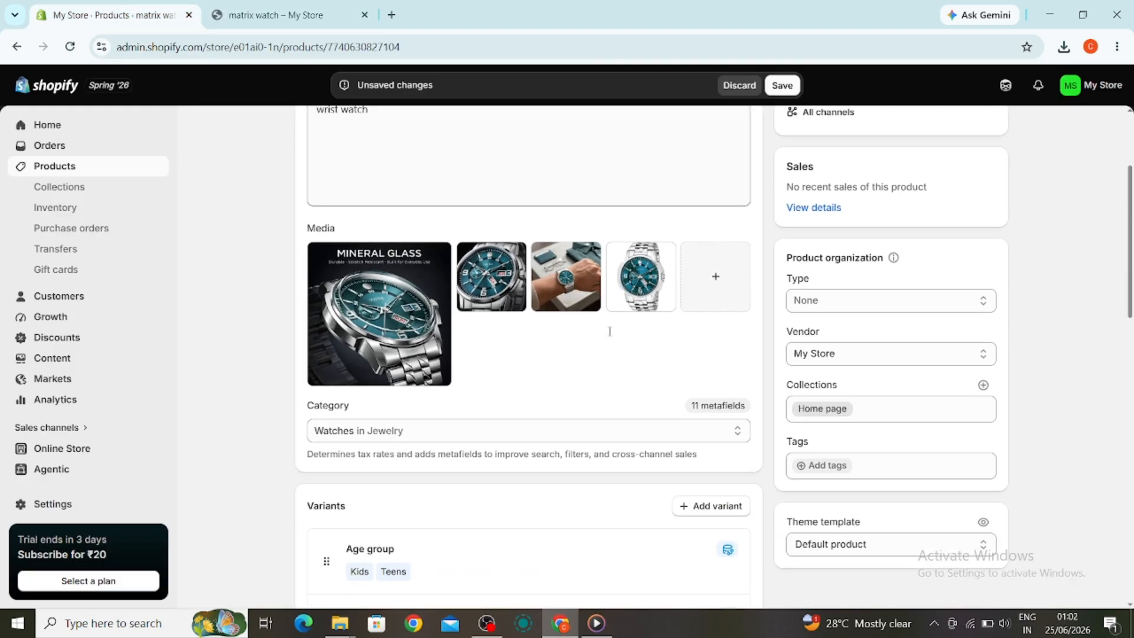
scroll(609, 330, down, 1)
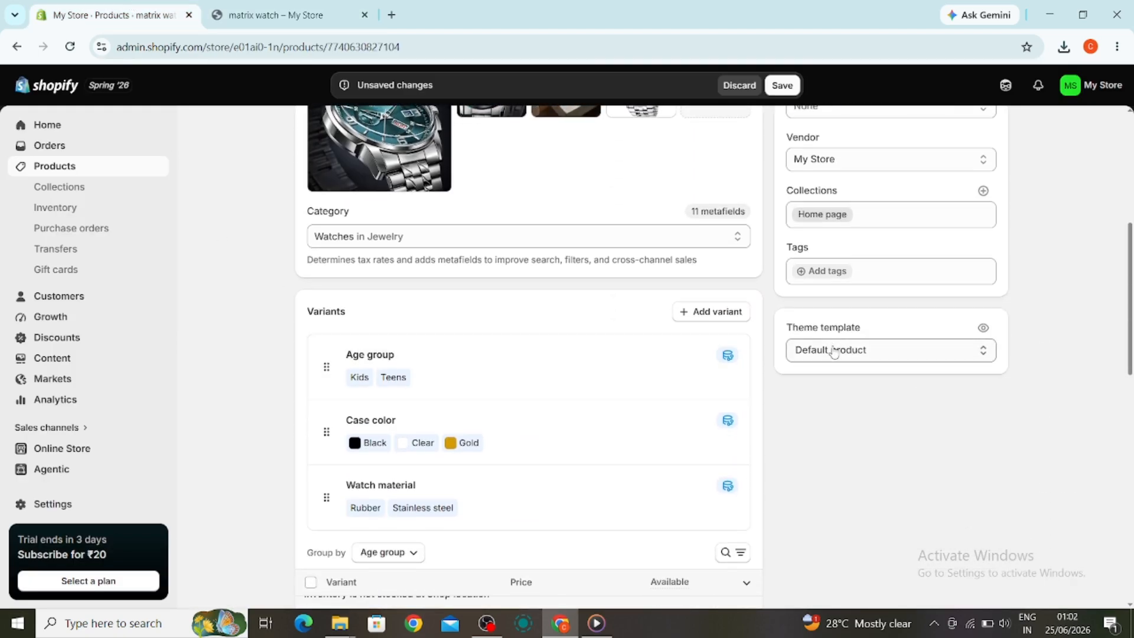
click(843, 357)
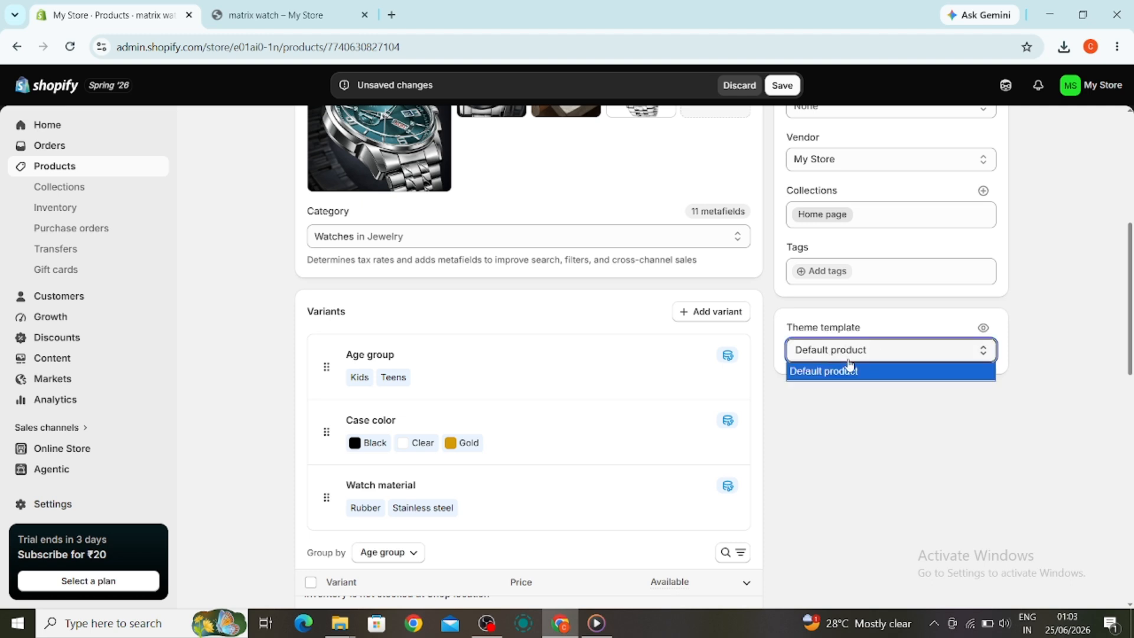
click(861, 364)
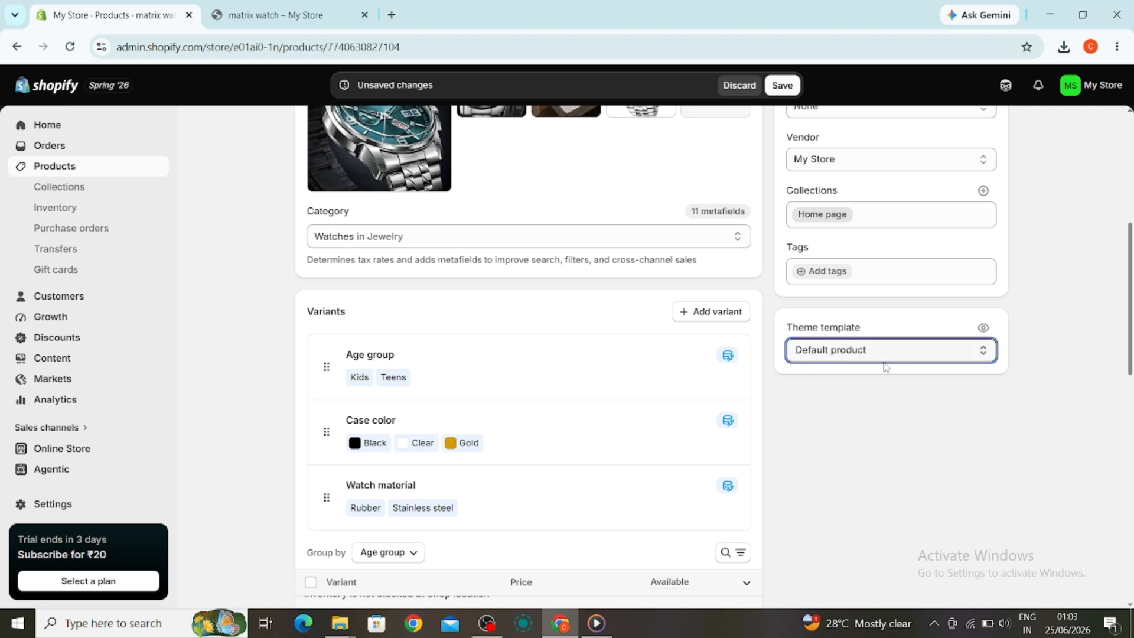
click(879, 350)
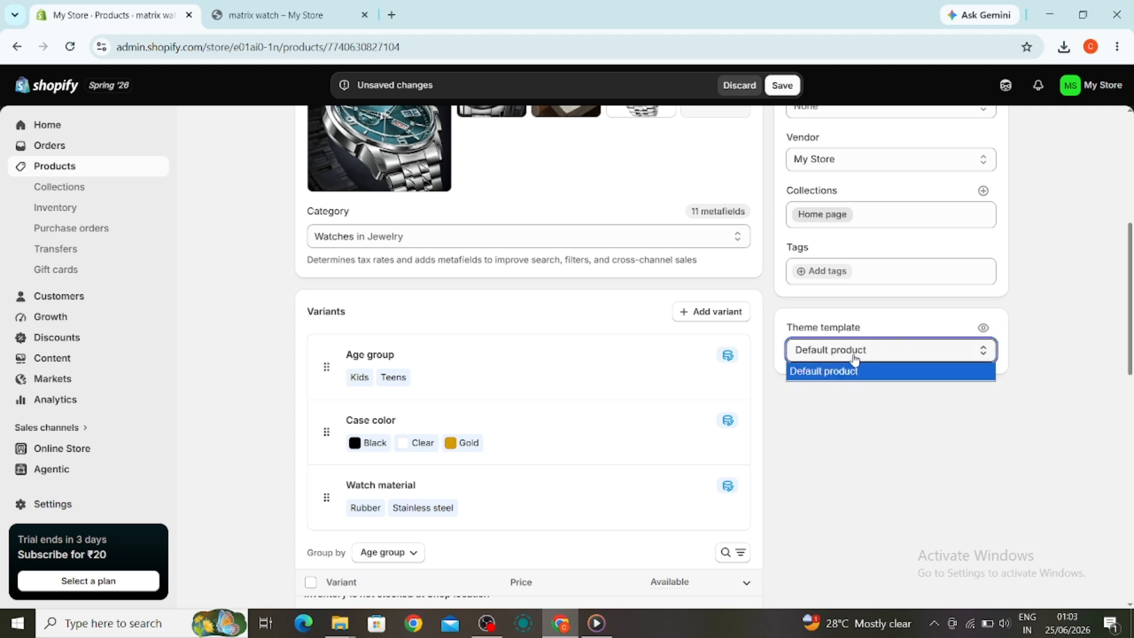
click(855, 361)
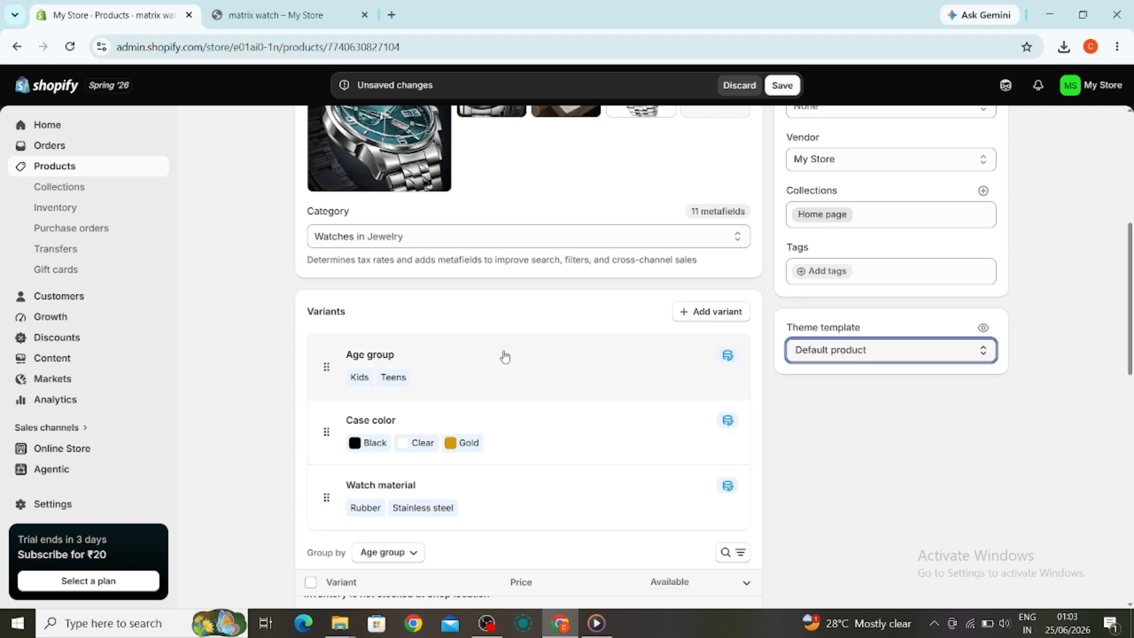
Open the file selection for adding matrix watch media and glance again at the product page preview.
scroll(513, 354, up, 1)
scroll(514, 354, up, 6)
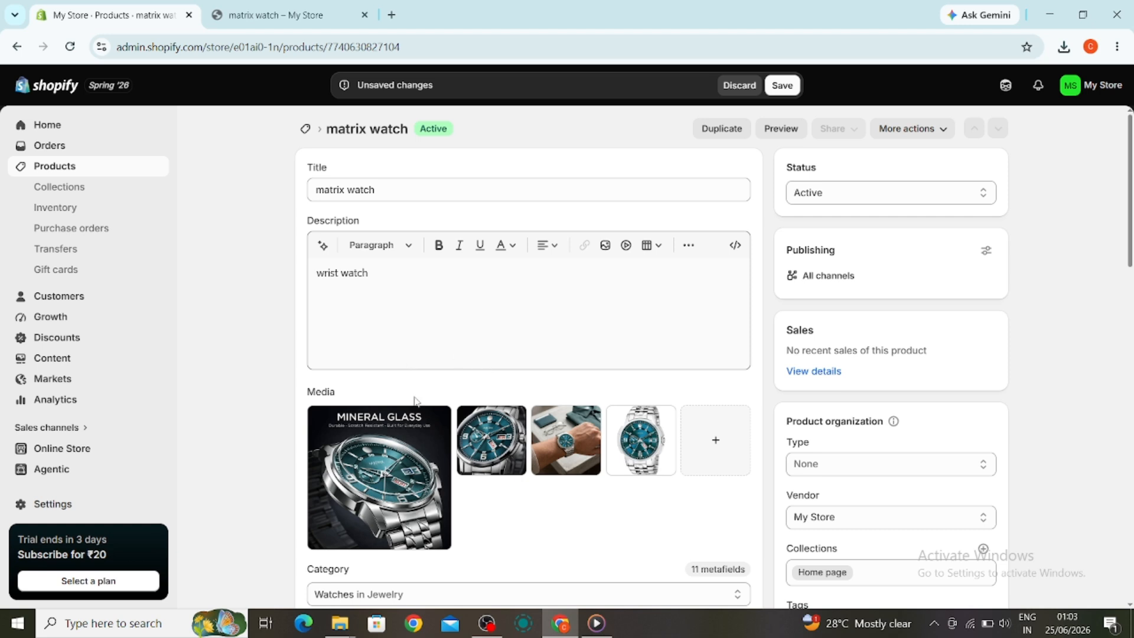
scroll(479, 334, down, 2)
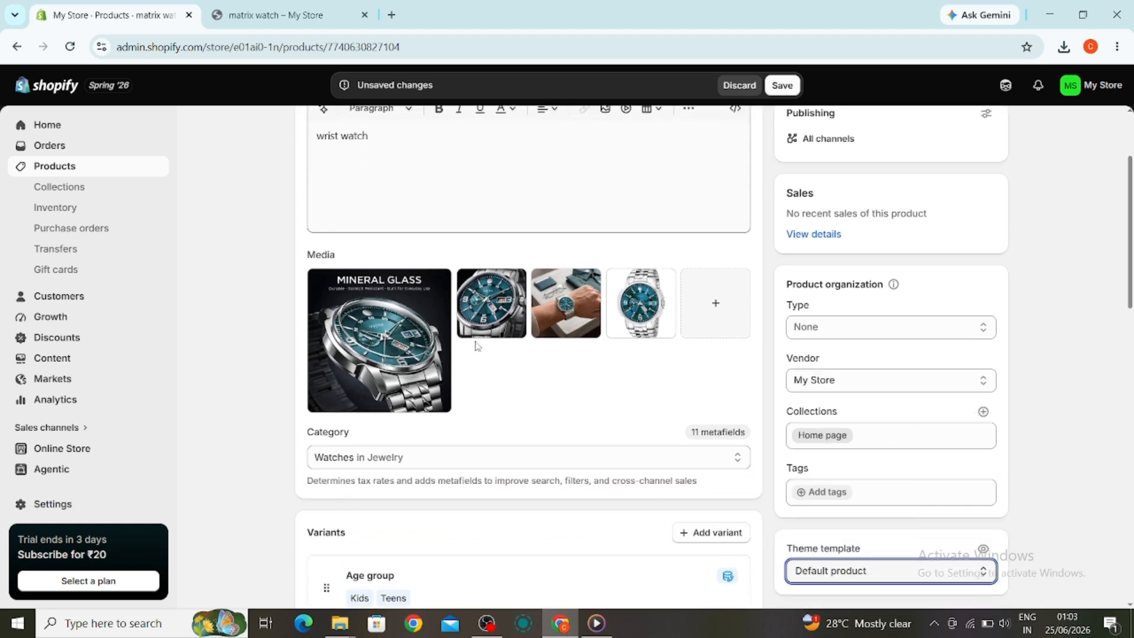
click(716, 308)
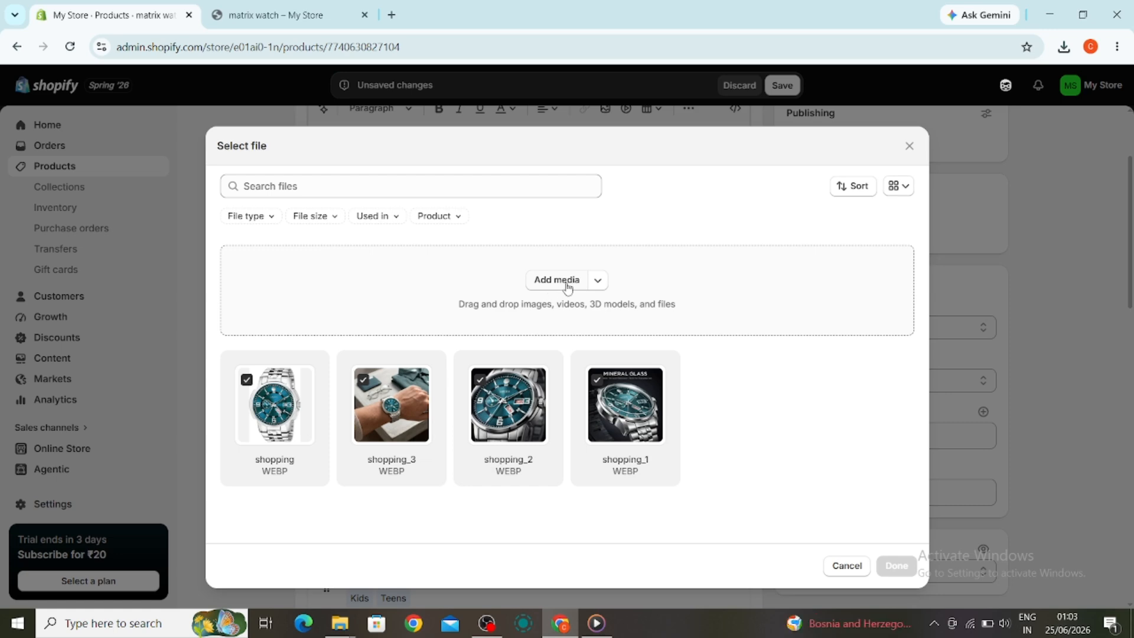
click(306, 5)
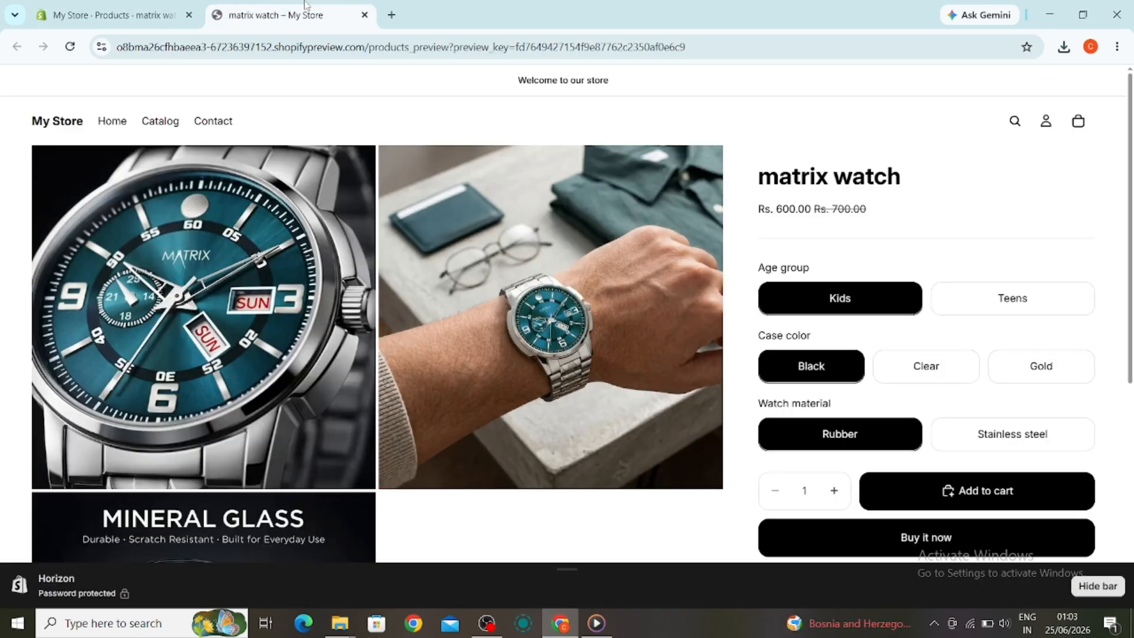
click(42, 5)
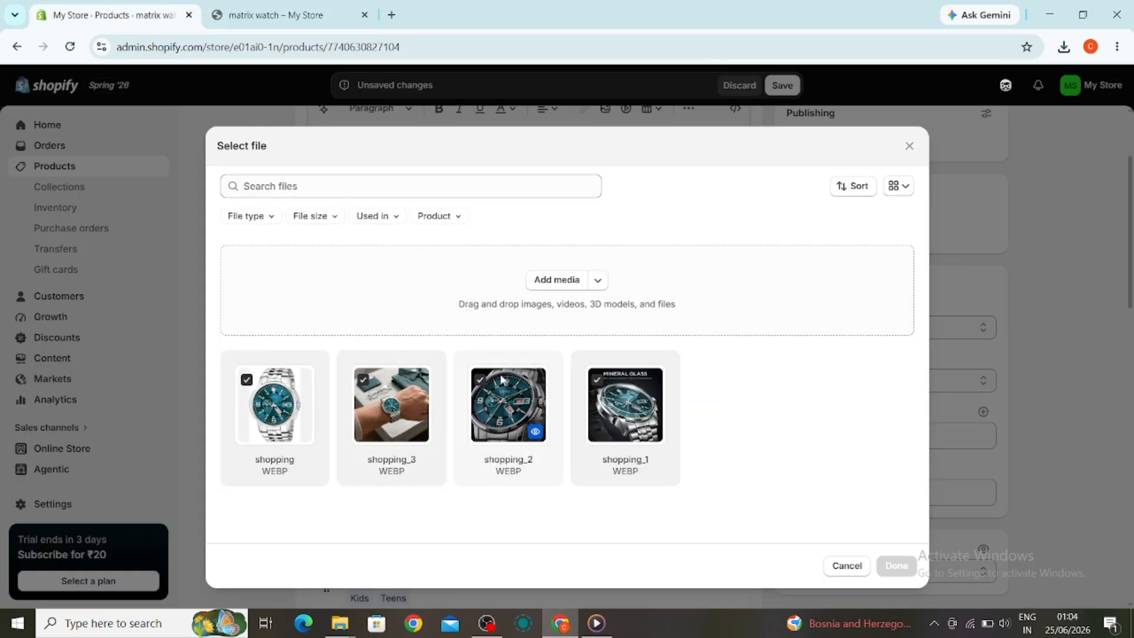